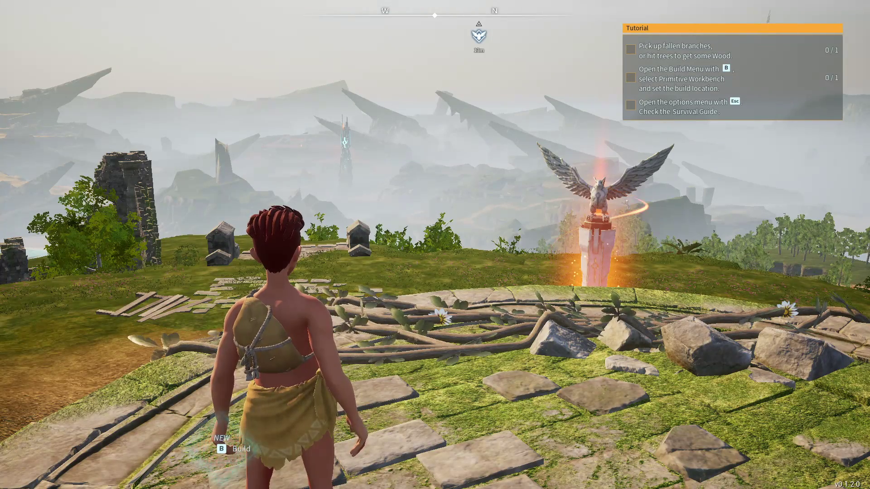
- Leave the Palworld session for the title screen, confirming the auto-save prompt
key("Escape")
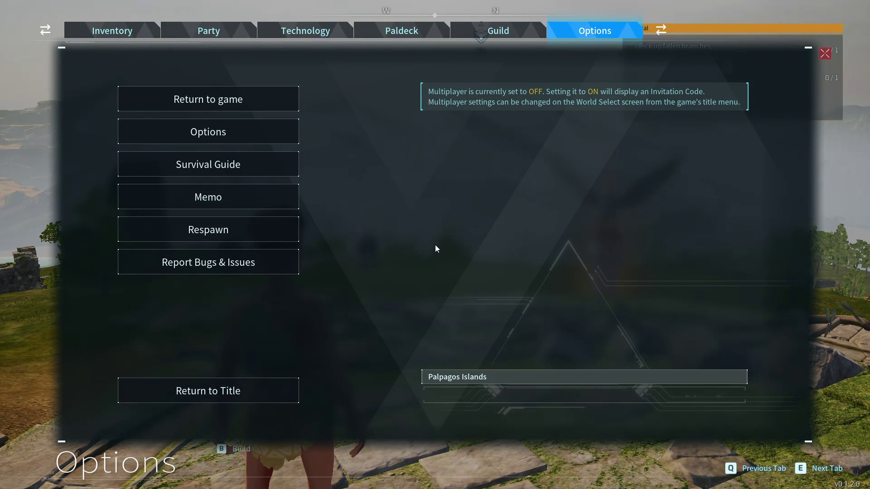
left_click(250, 392)
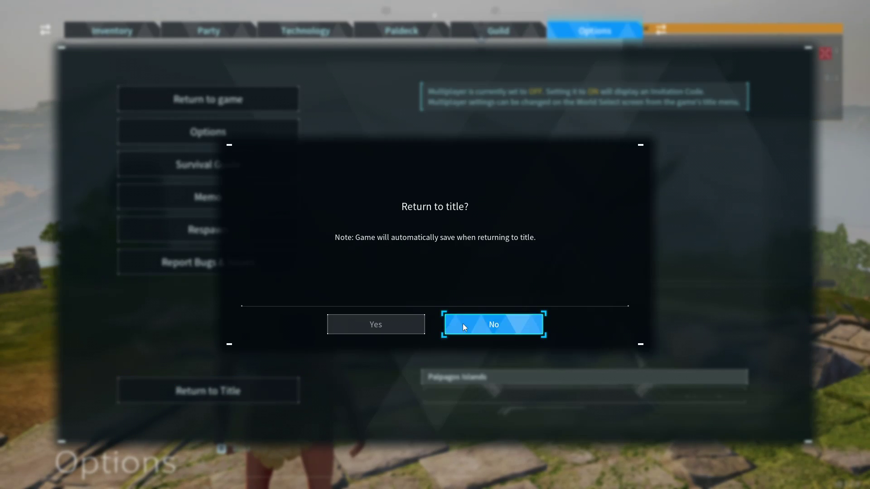
left_click(402, 319)
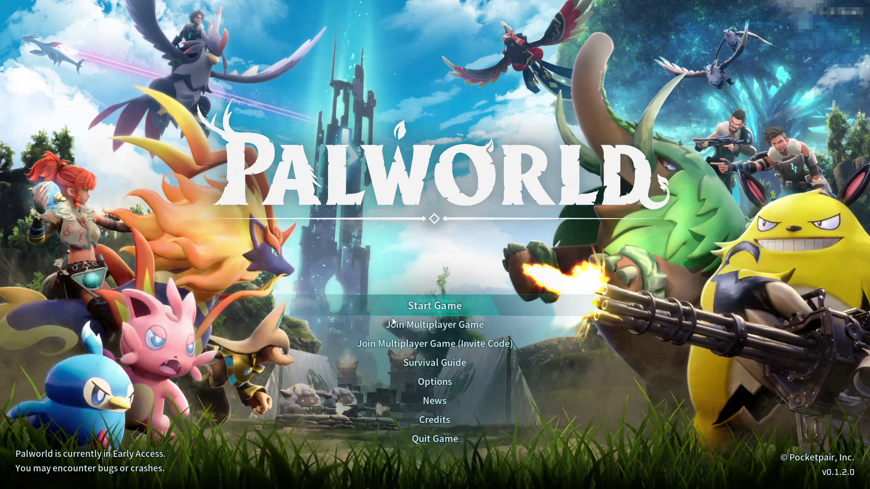
- Set Palworld's graphics preset to Very Low and apply the changed settings
left_click(433, 383)
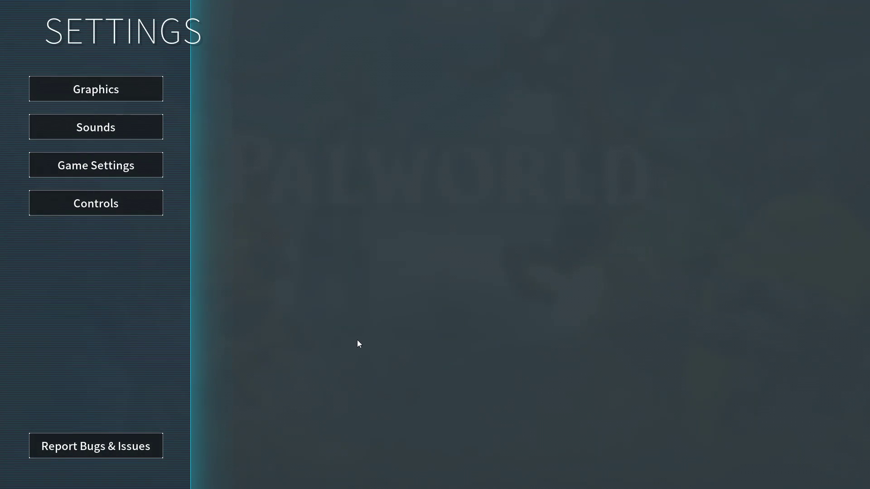
left_click(120, 84)
left_click(625, 87)
left_click(797, 86)
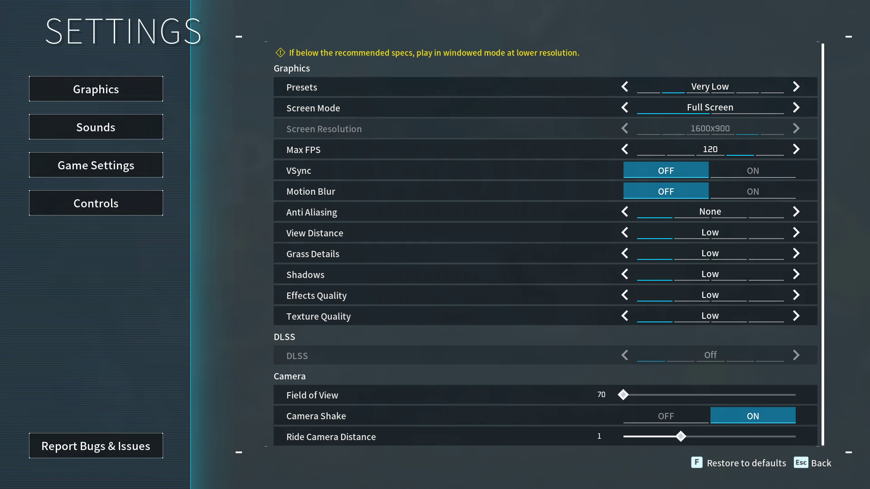
key("Escape")
key("Return")
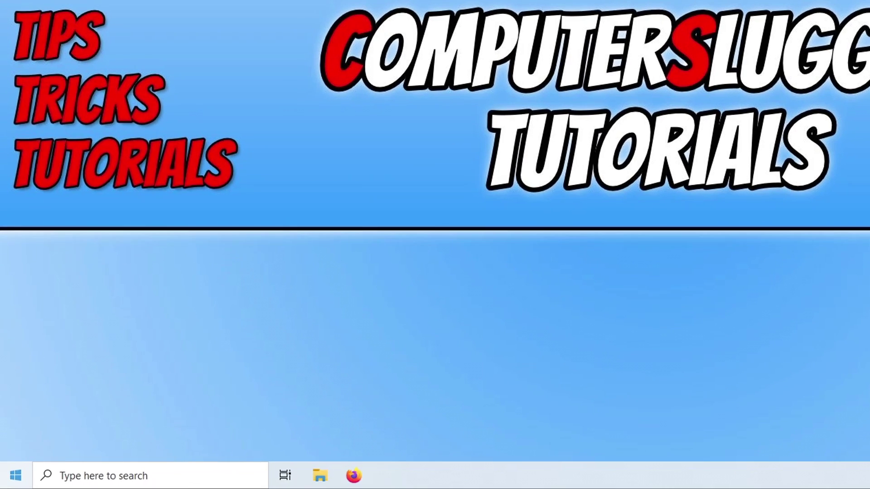
- Open Windows Settings from the Start context menu and go to Update & Security
right_click(11, 480)
left_click(106, 352)
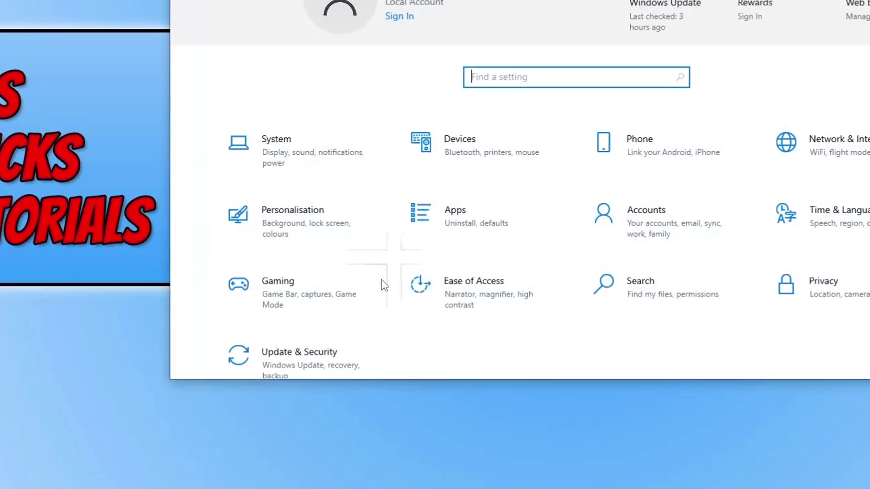
left_click(294, 358)
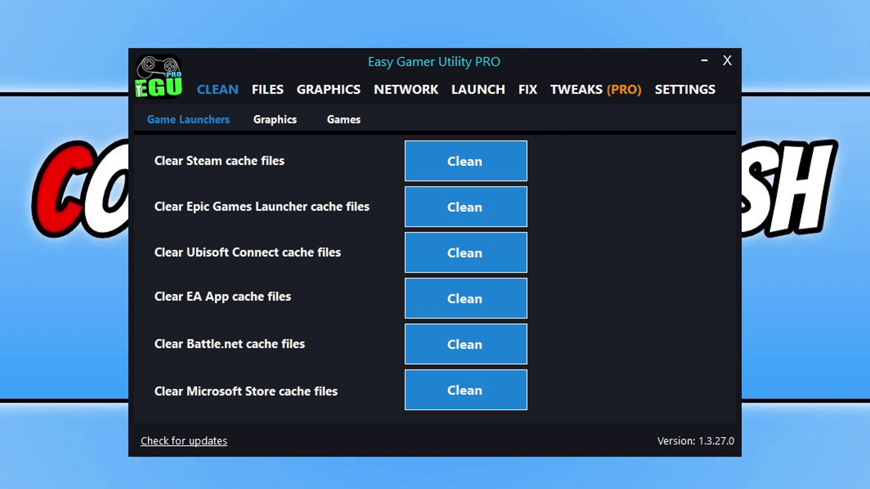
- Check the AMD driver update guide, then clean Steam's cache files until the row reads Finished
left_click(334, 96)
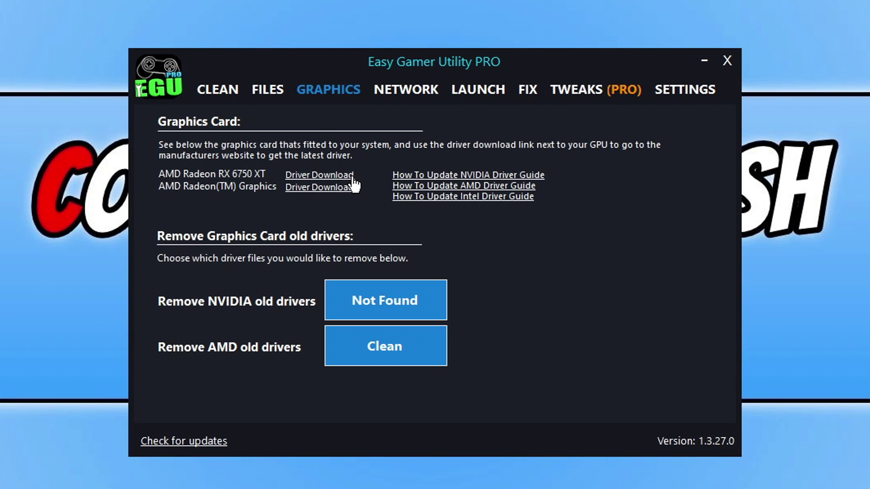
left_click(443, 188)
left_click(218, 90)
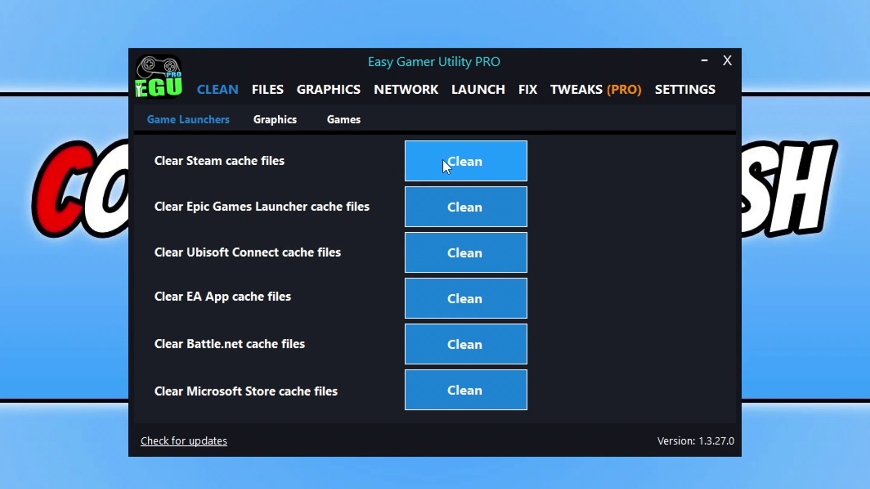
left_click(443, 160)
left_click(480, 310)
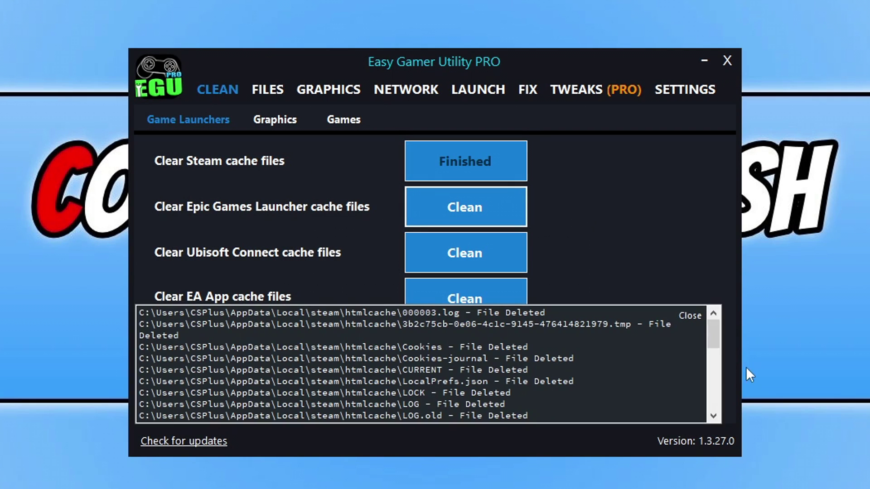
left_click(689, 316)
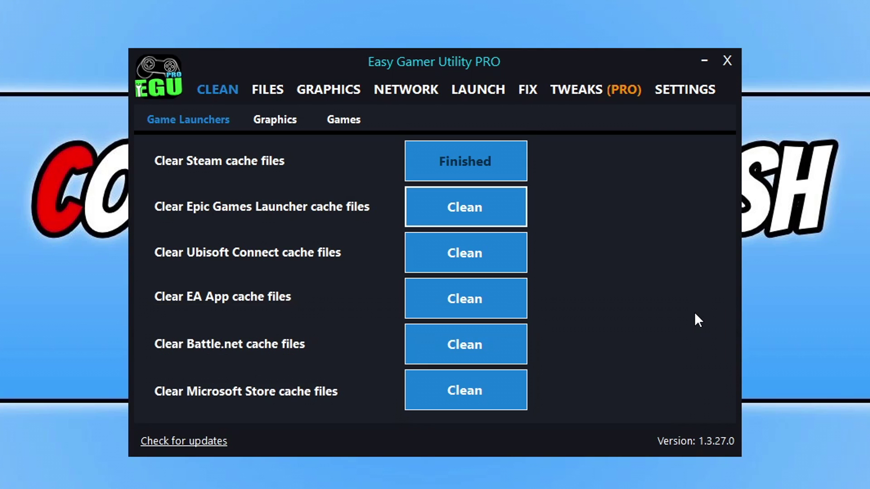
- Clean the AMD and DirectX Shader caches in the Graphics list, confirming each deletion
left_click(270, 119)
left_click(480, 211)
left_click(497, 317)
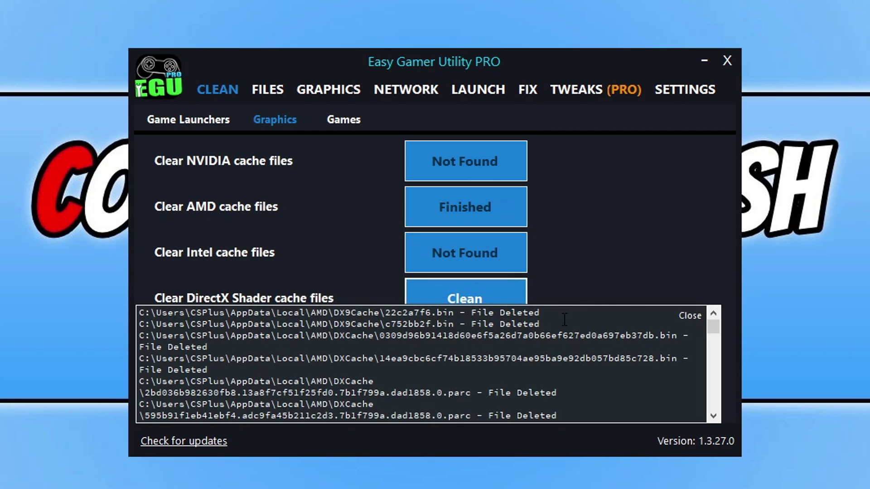
left_click(691, 316)
left_click(431, 301)
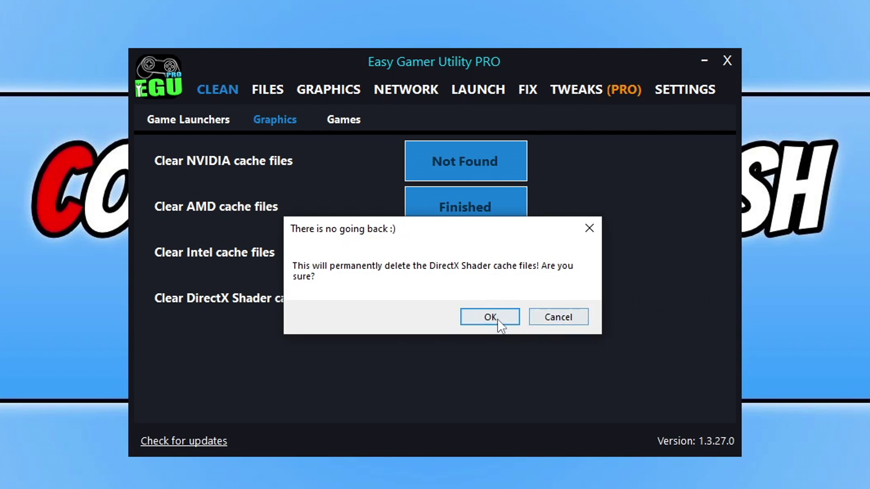
left_click(498, 319)
left_click(690, 316)
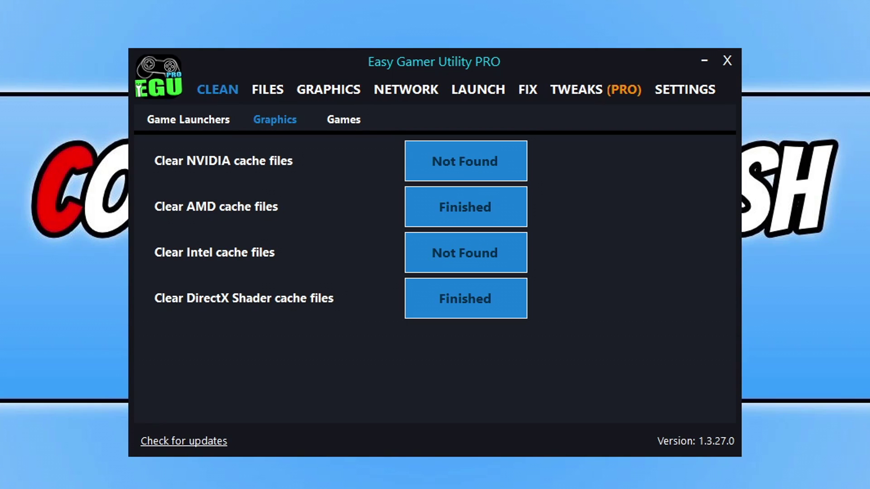
- Choose Palworld.exe from the Steam common Palworld folder as the custom game to fix
left_click(528, 93)
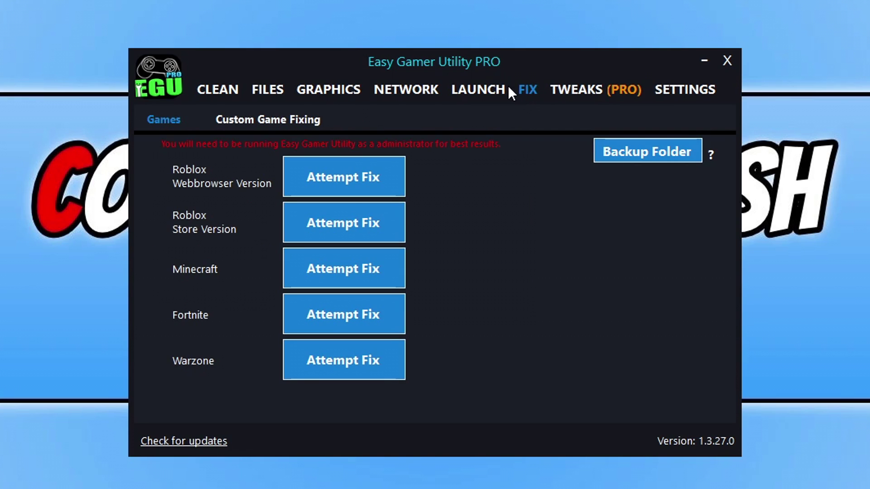
left_click(250, 119)
left_click(569, 195)
left_click_drag(451, 70, 301, 42)
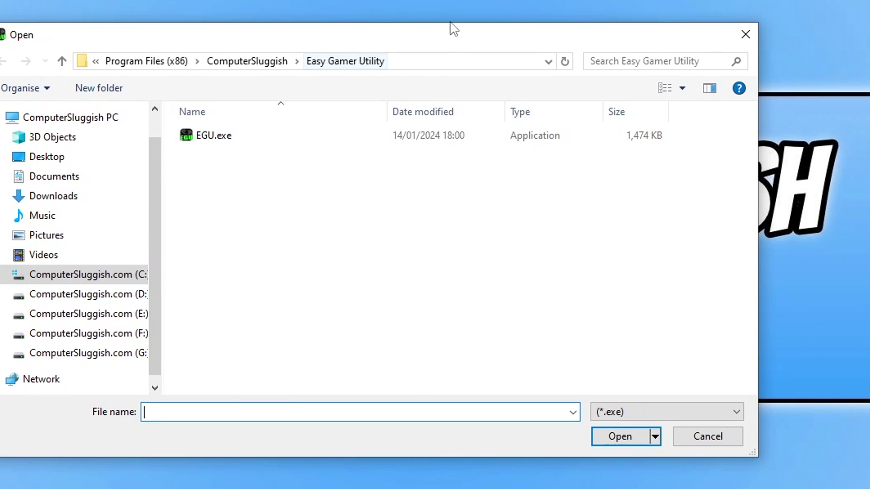
left_click(437, 64)
type("C:\\Program Files (x86)\\Steam\\steamapps\\common\\Palworld")
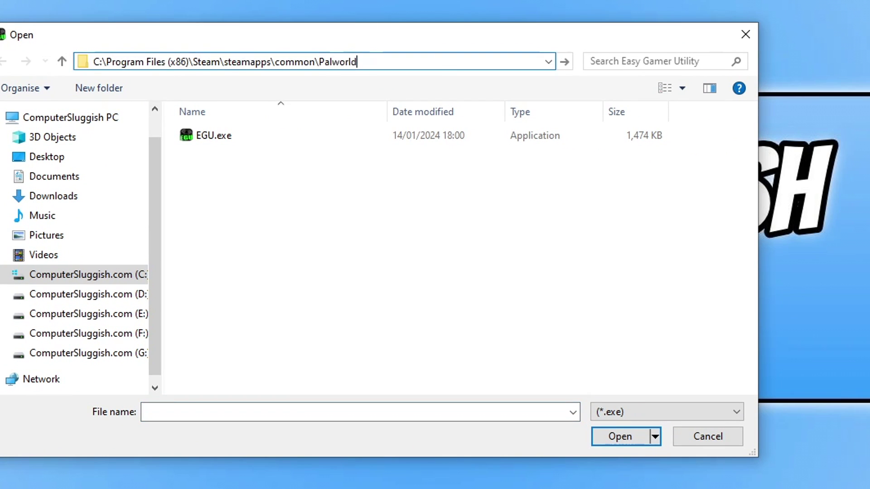
key("Return")
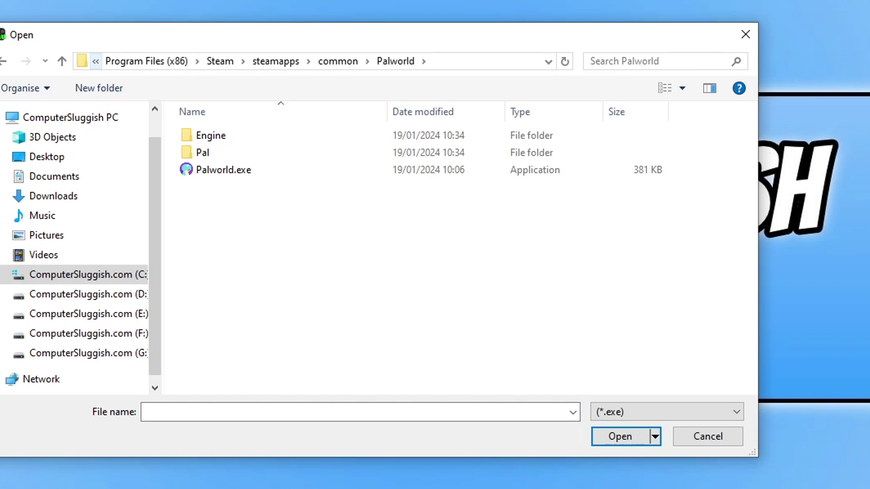
left_click(247, 176)
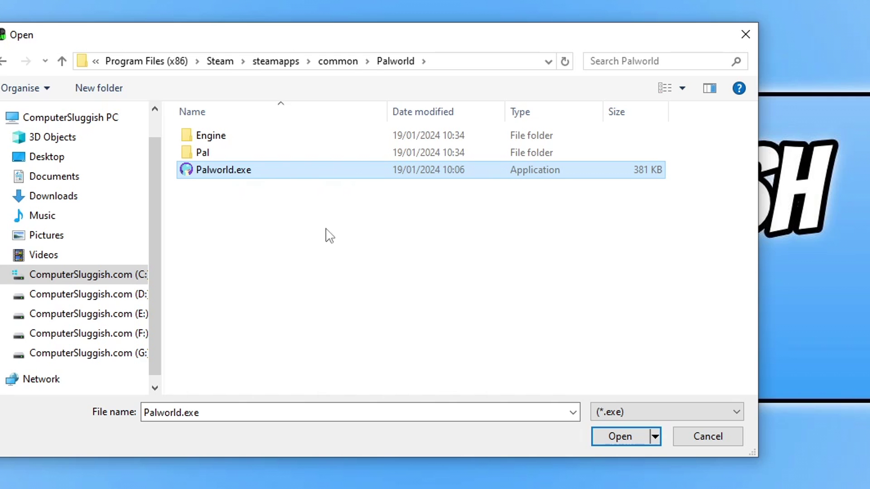
left_click(620, 439)
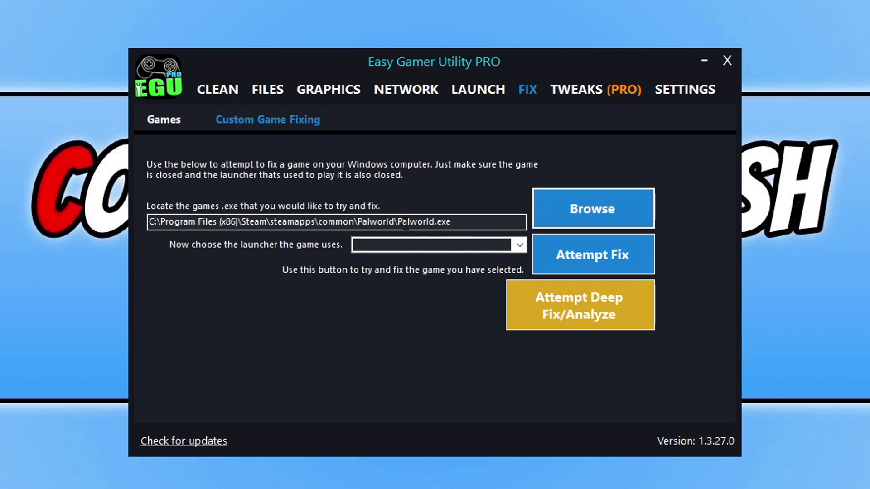
- Set Palworld's launcher to Steam and run Attempt Fix
left_click(520, 245)
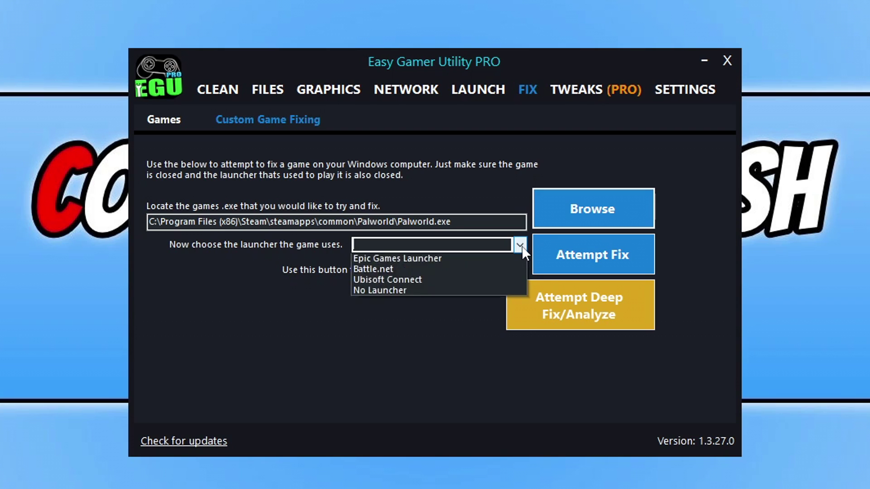
left_click(431, 258)
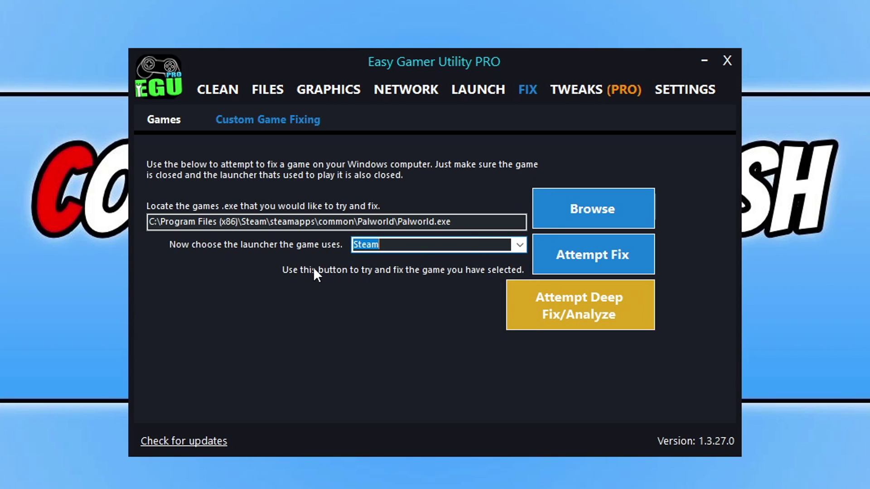
left_click(598, 256)
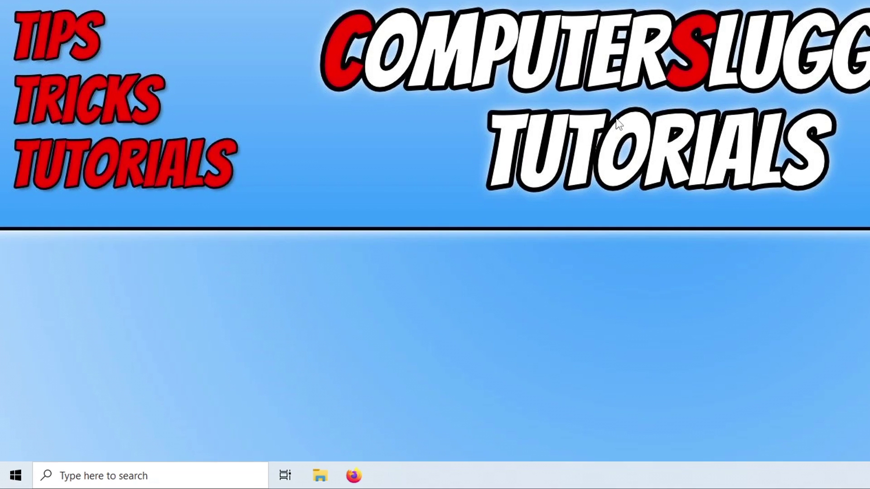
- Verify Game Bar is Off in Windows Gaming settings, then close Settings
right_click(15, 475)
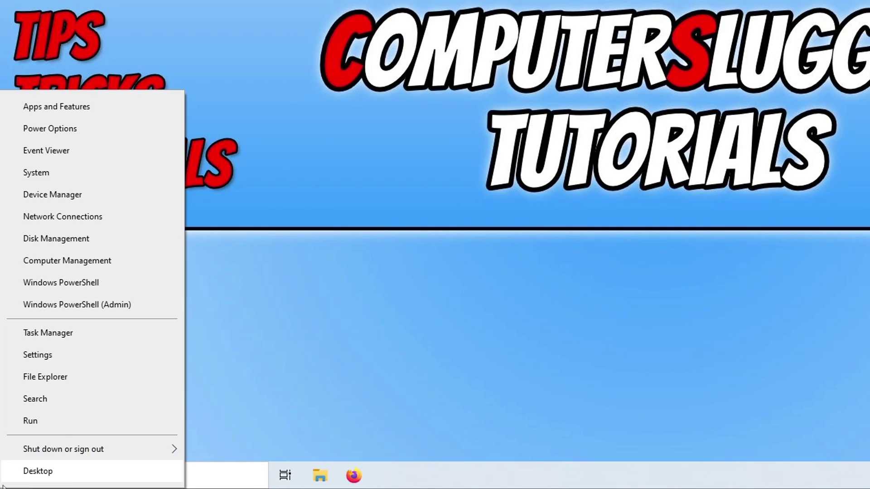
left_click(77, 361)
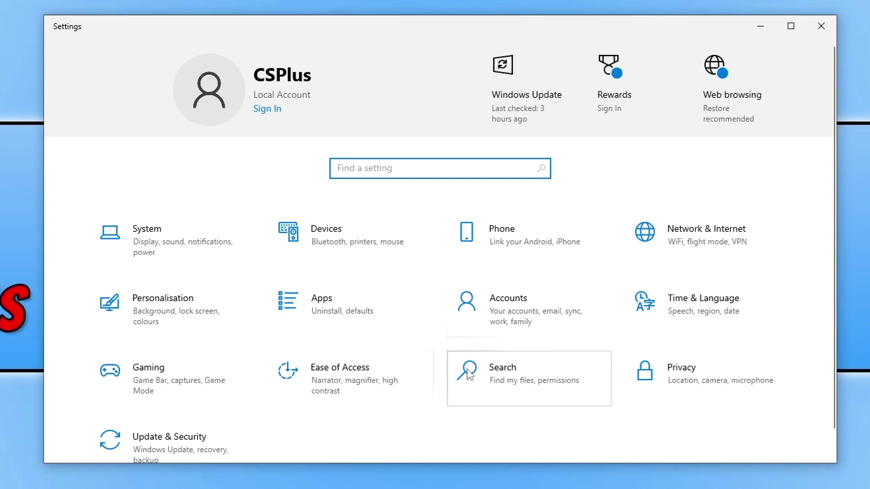
left_click(152, 373)
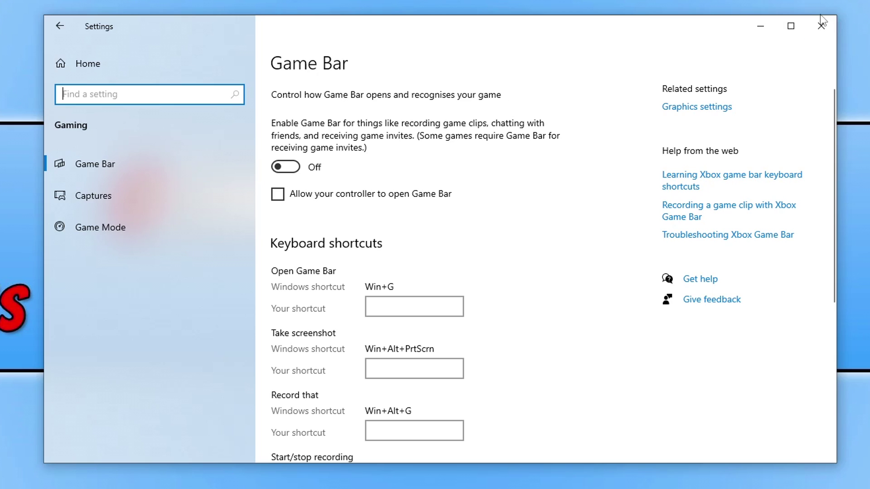
left_click(820, 28)
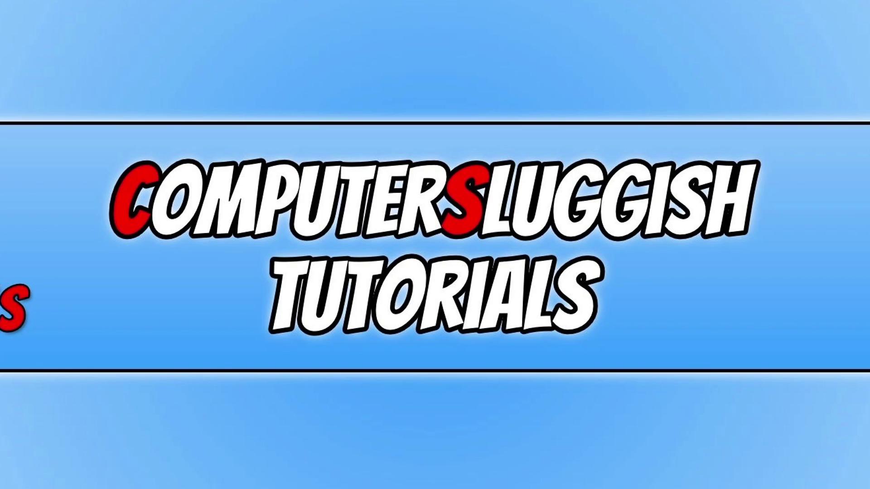
- Open Task Manager and select the signed-in user's row on the Users tab
key("ctrl+shift+Escape")
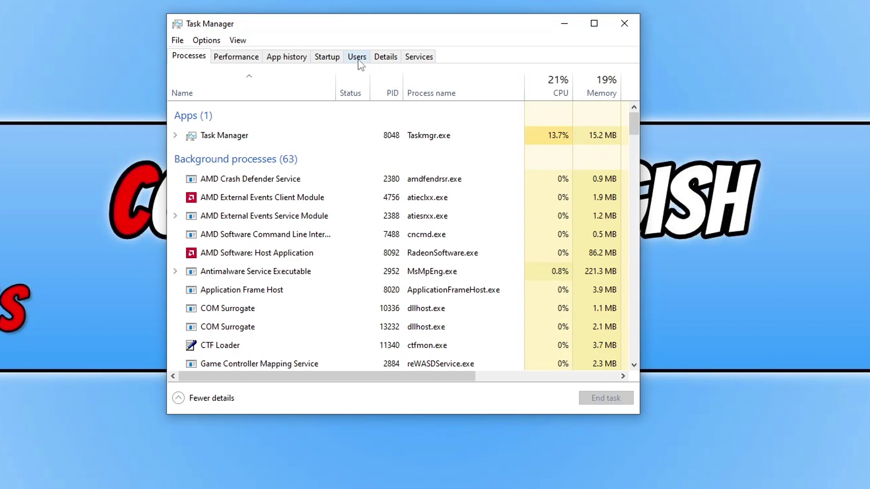
left_click(357, 57)
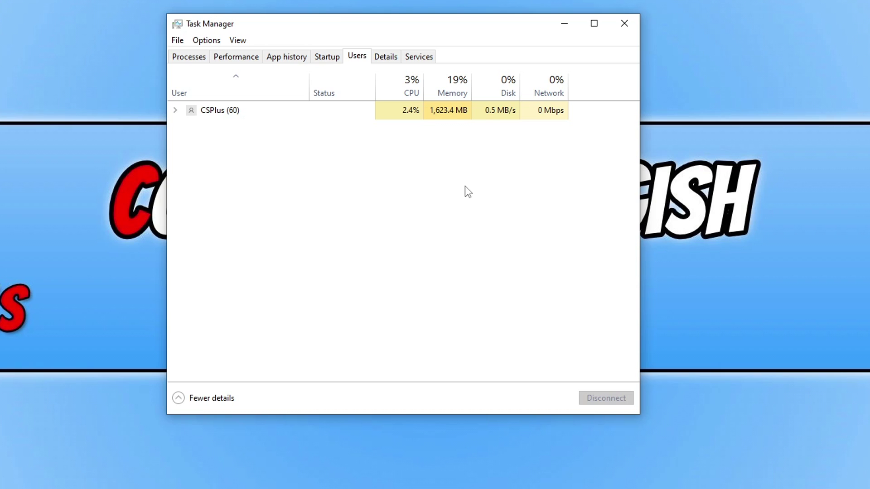
left_click(271, 113)
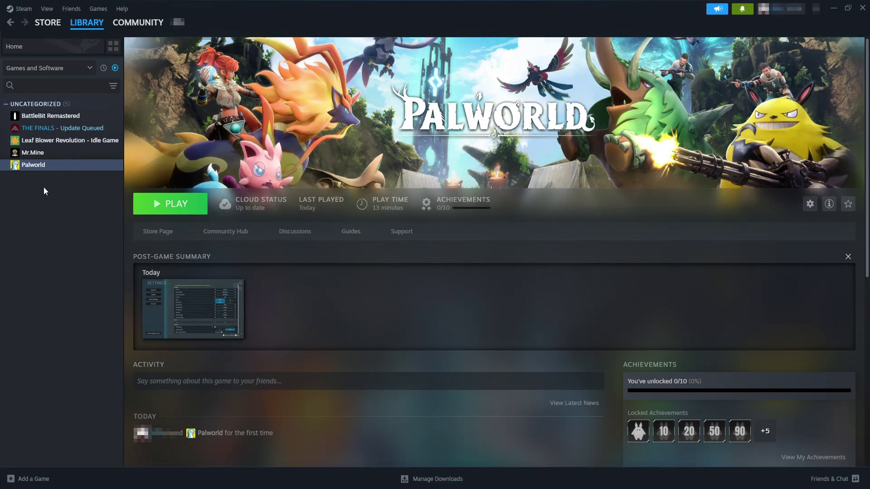
- Open Palworld's Steam Properties on the Installed Files page
right_click(49, 168)
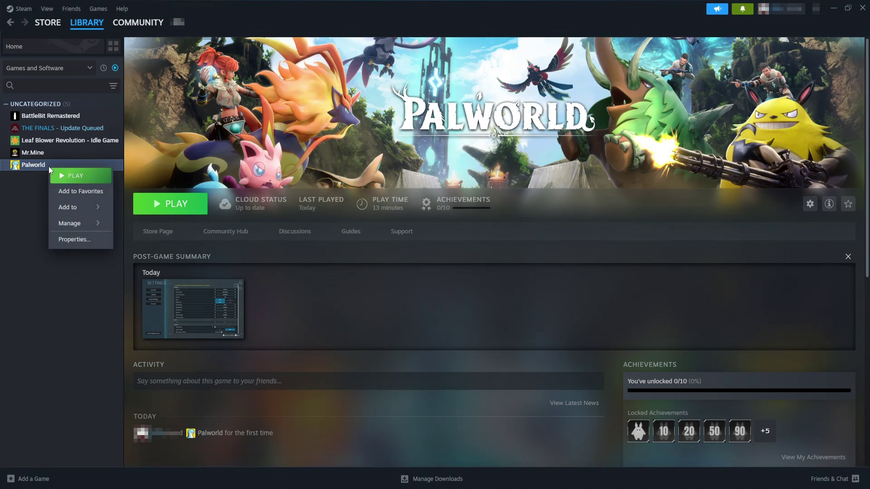
left_click(77, 242)
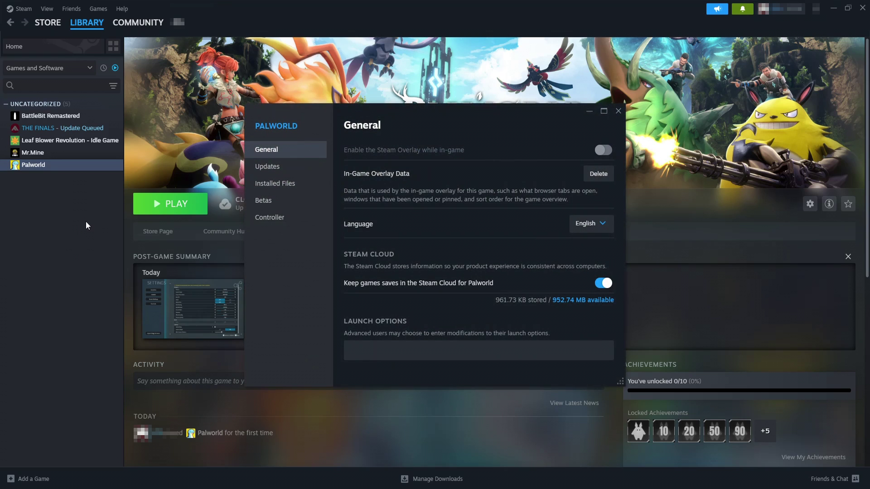
left_click(276, 187)
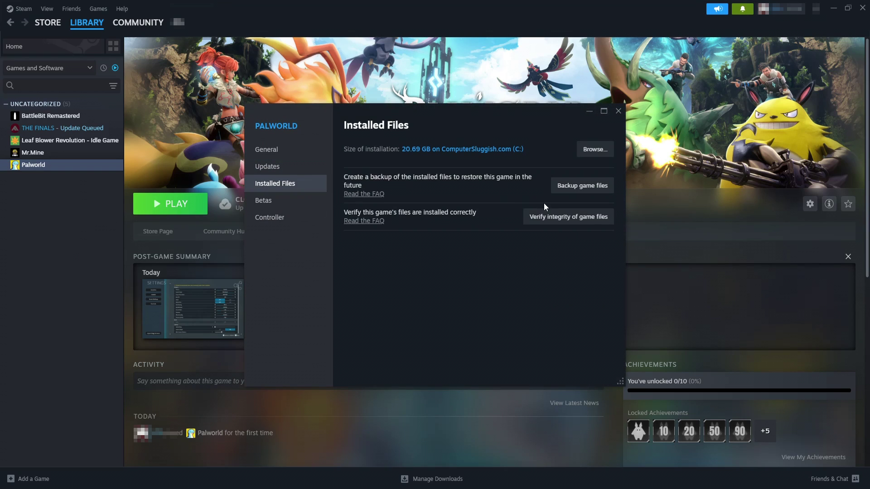